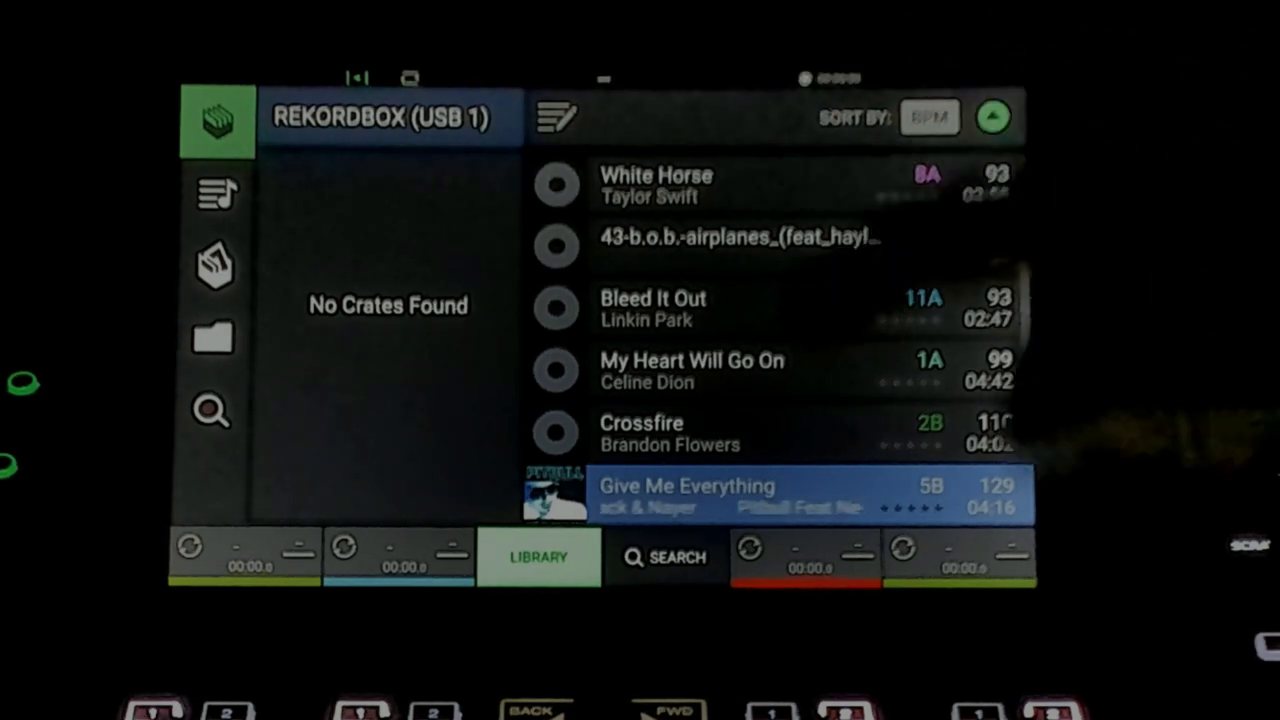
- Browse the USB folder _MY TOP 100 SONGS and load '20. Sweet Child O' Mine.mp3' onto deck 4
{"action": "mouse_move", "coordinate": [920, 270]}
{"action": "left_mouse_down"}
{"action": "mouse_move", "coordinate": [920, 450]}
{"action": "mouse_move", "coordinate": [930, 200]}
{"action": "left_mouse_up"}
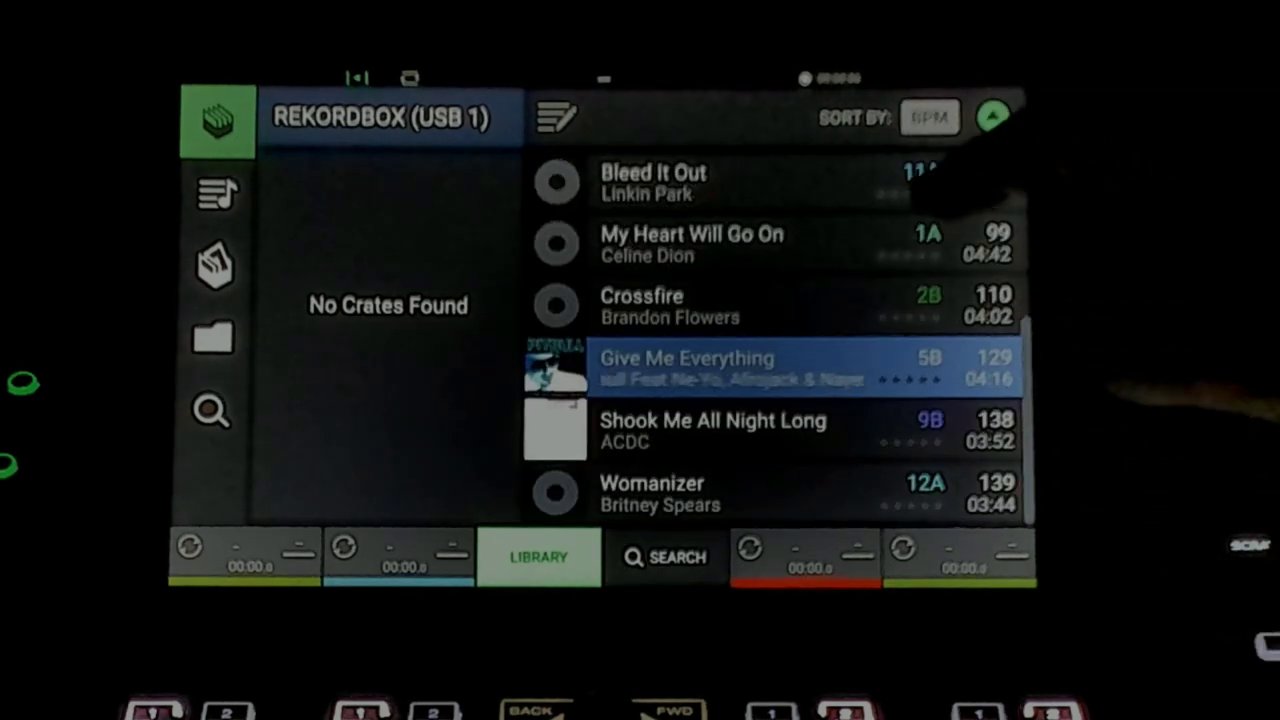
{"action": "left_click_drag", "start_coordinate": [930, 250], "coordinate": [930, 480]}
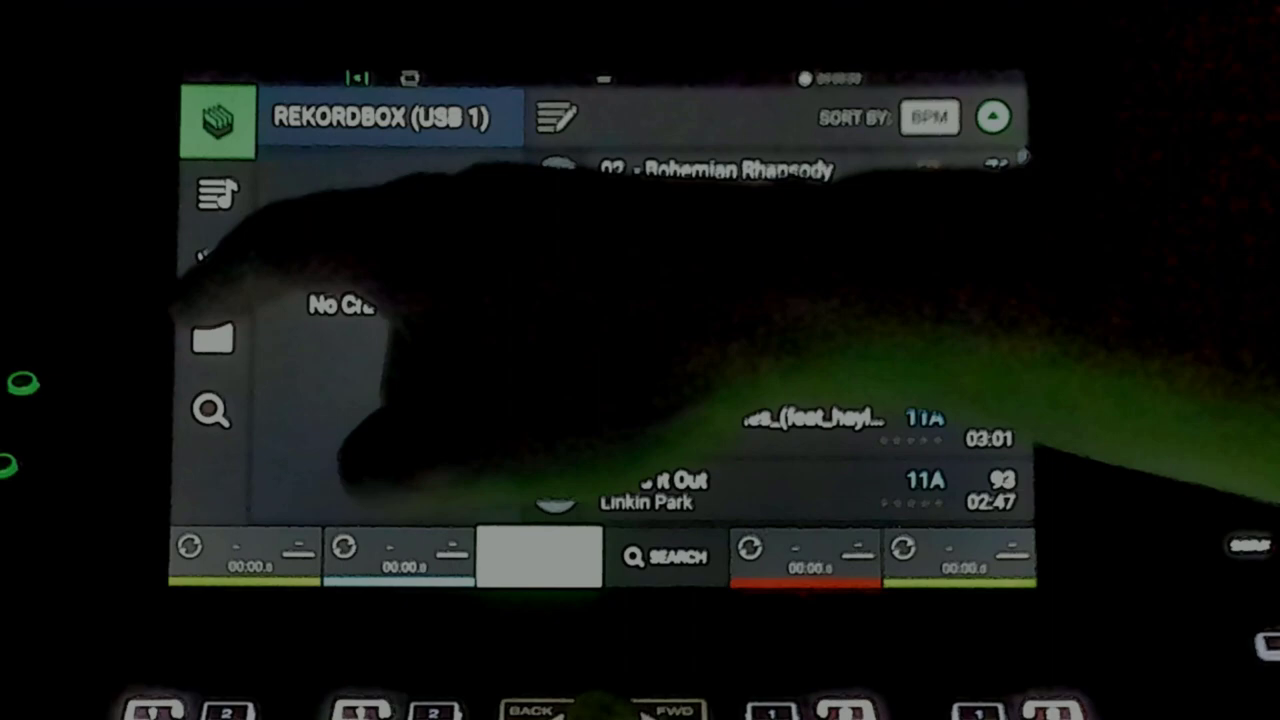
{"action": "left_click", "coordinate": [213, 338]}
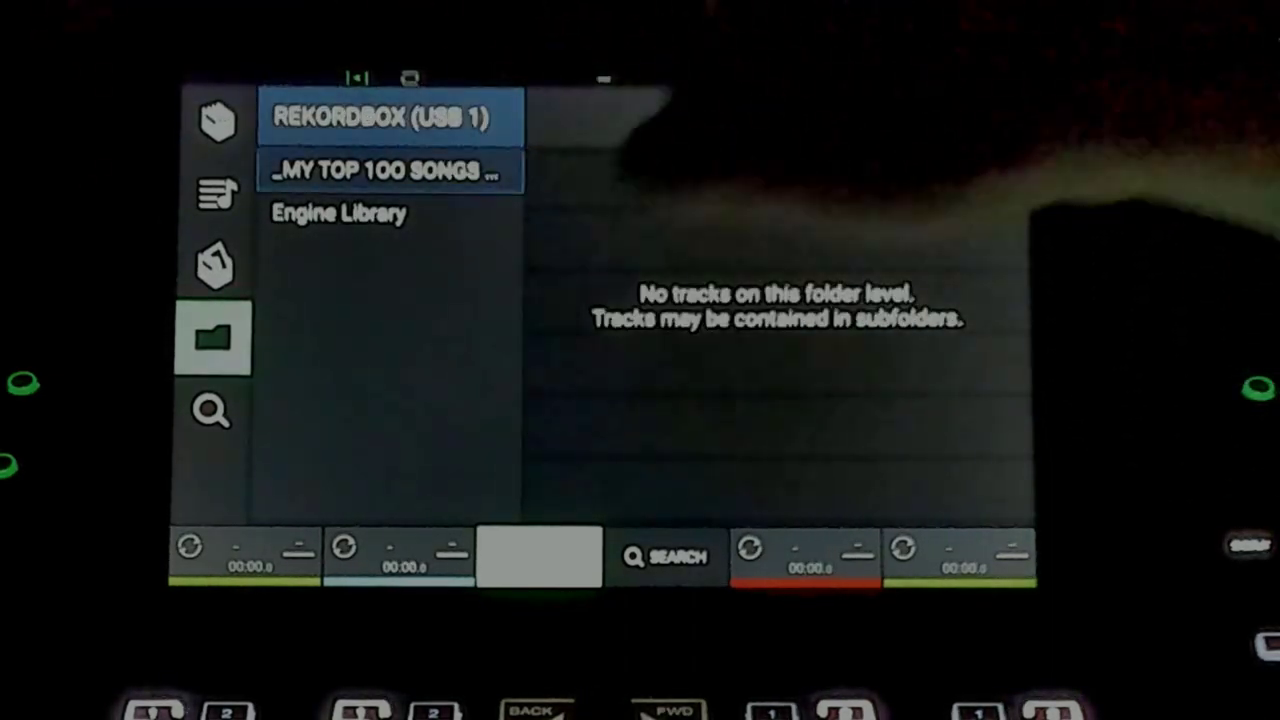
{"action": "left_click", "coordinate": [385, 171]}
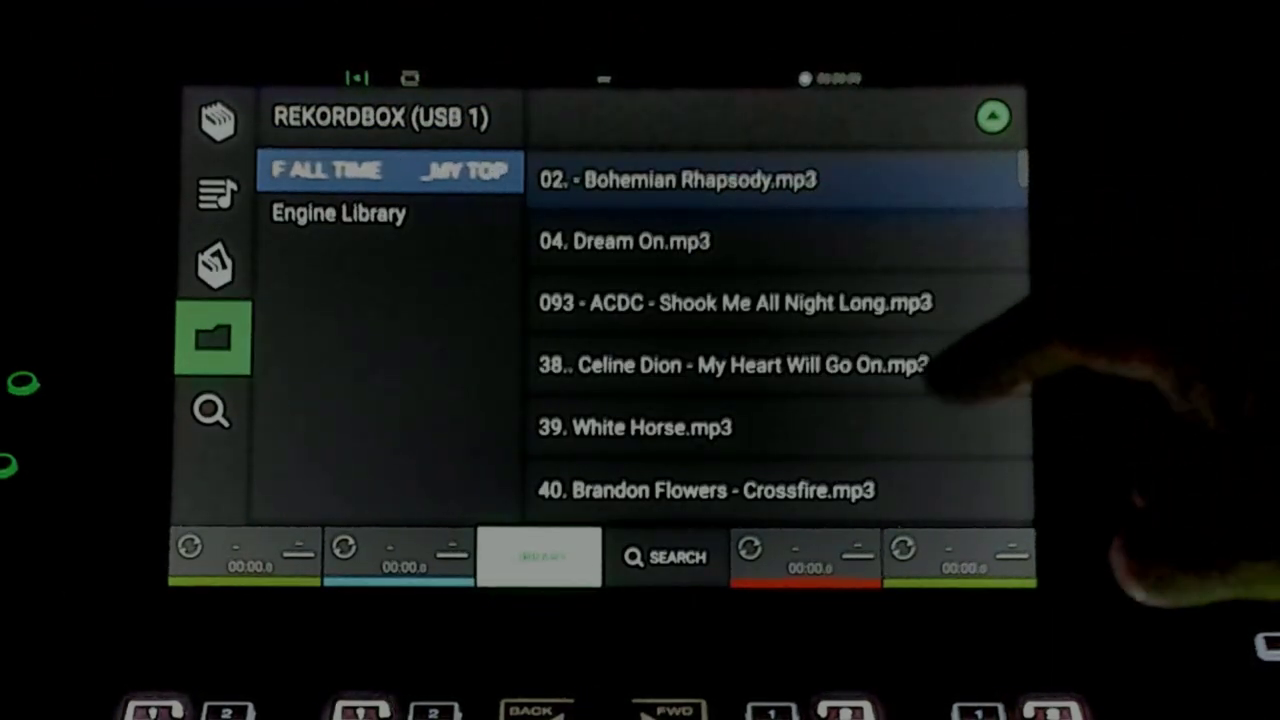
{"action": "scroll", "coordinate": [780, 340], "scroll_direction": "down", "scroll_amount": 10}
{"action": "scroll", "coordinate": [780, 340], "scroll_direction": "down", "scroll_amount": 10}
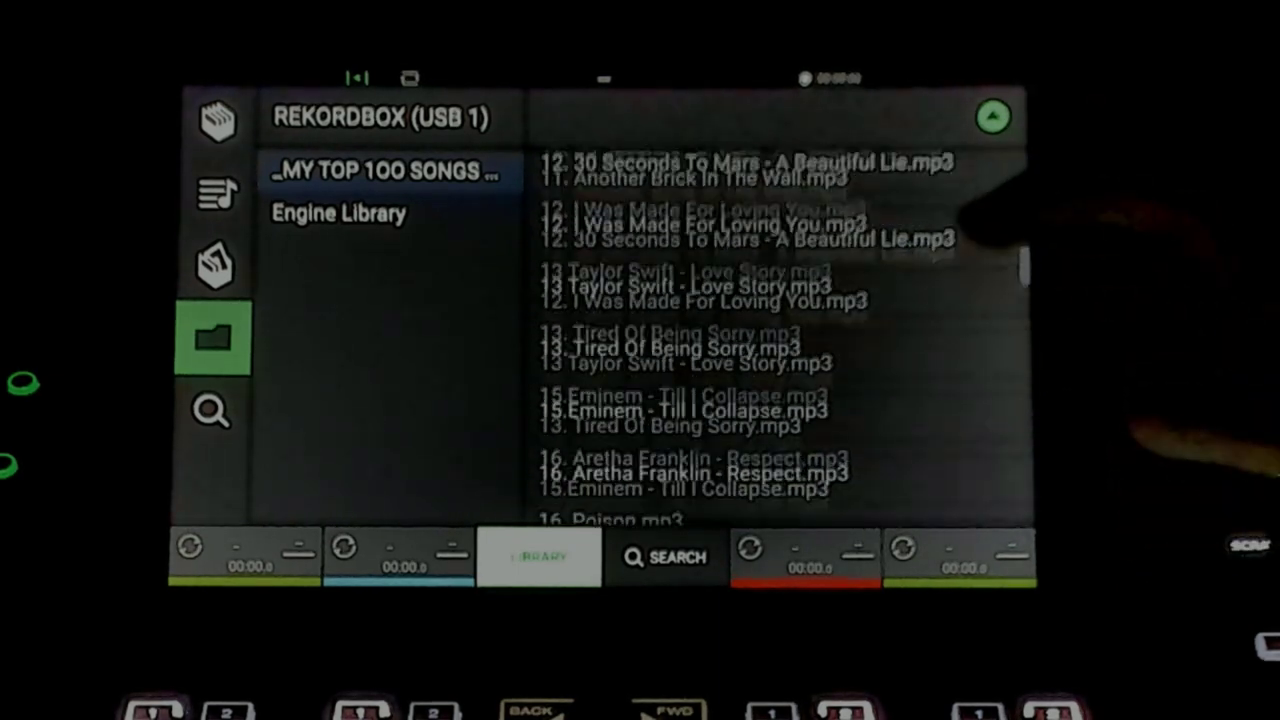
{"action": "left_click", "coordinate": [780, 404]}
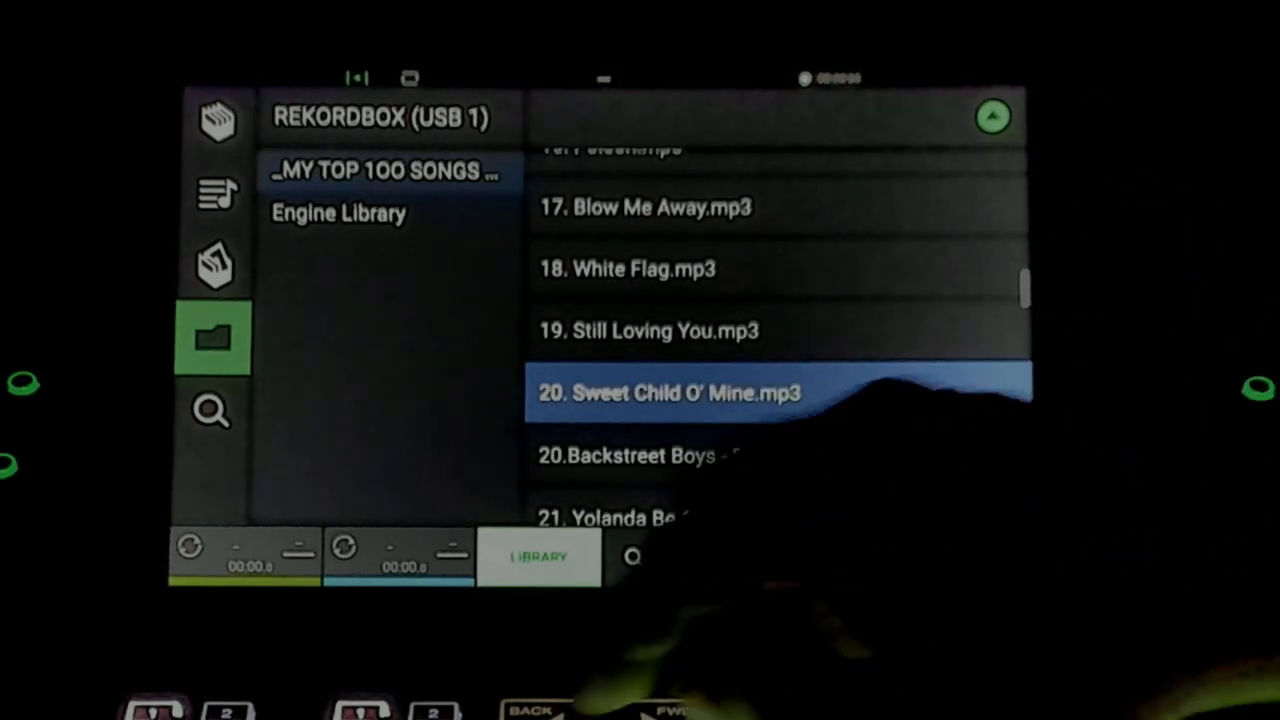
{"action": "left_click", "coordinate": [760, 393]}
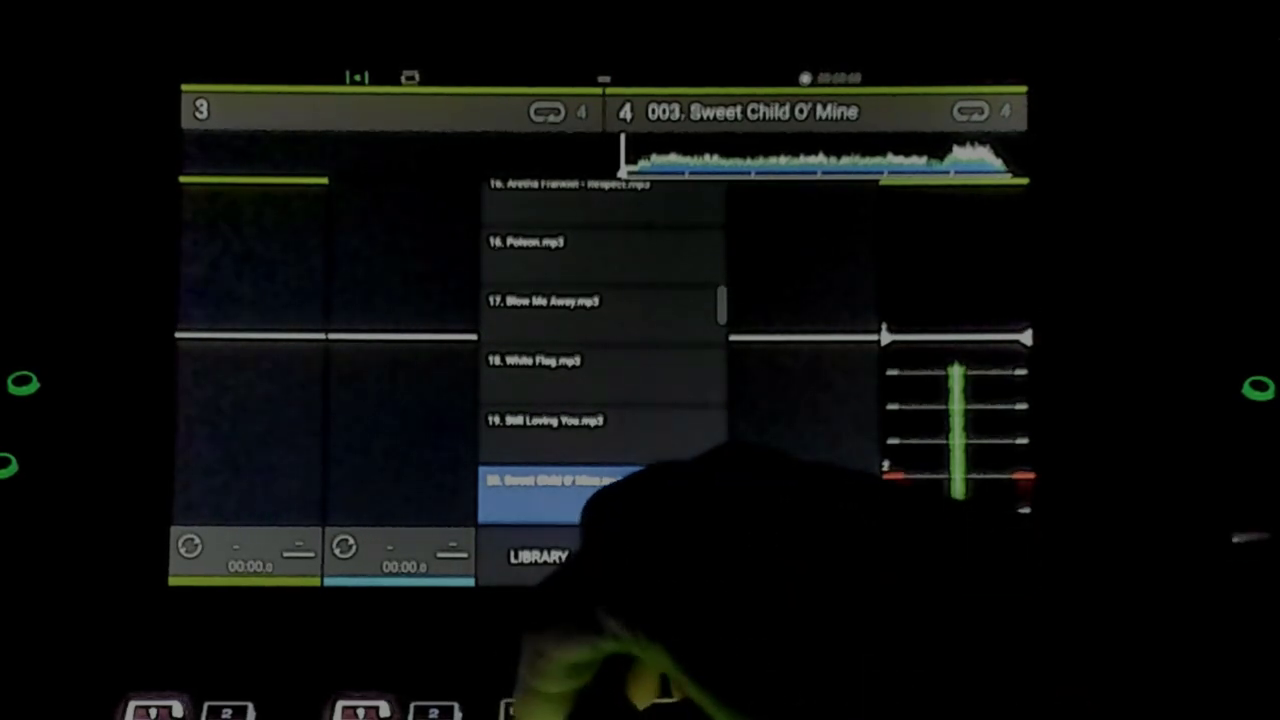
{"action": "scroll", "coordinate": [600, 380], "scroll_direction": "down", "scroll_amount": 4}
- Load 'Love To See You Cry' from the library list onto deck 3
{"action": "double_click", "coordinate": [560, 480]}
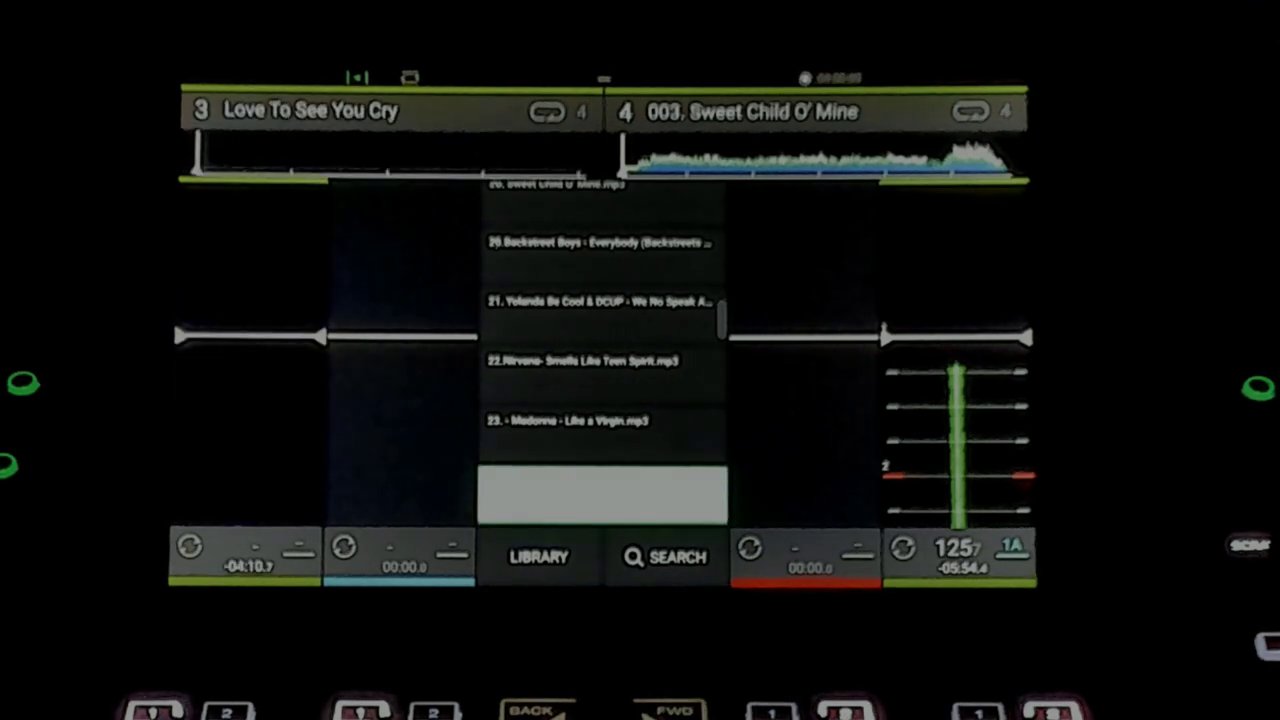